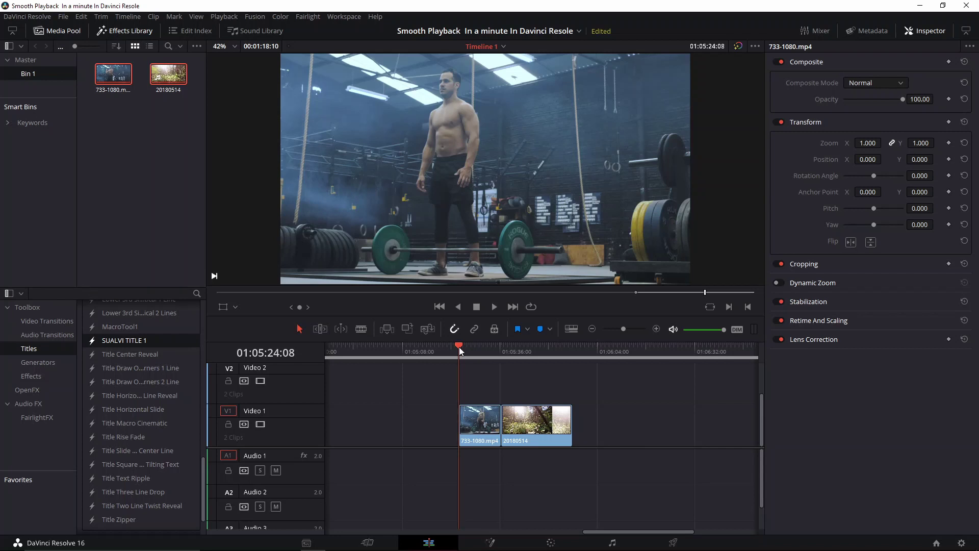
# Scrub the playhead a few seconds forward into the gym deadlift clip.
pyautogui.moveTo(459, 347)
pyautogui.mouseDown()
pyautogui.moveTo(516, 360)
pyautogui.moveTo(455, 368)
pyautogui.mouseUp()
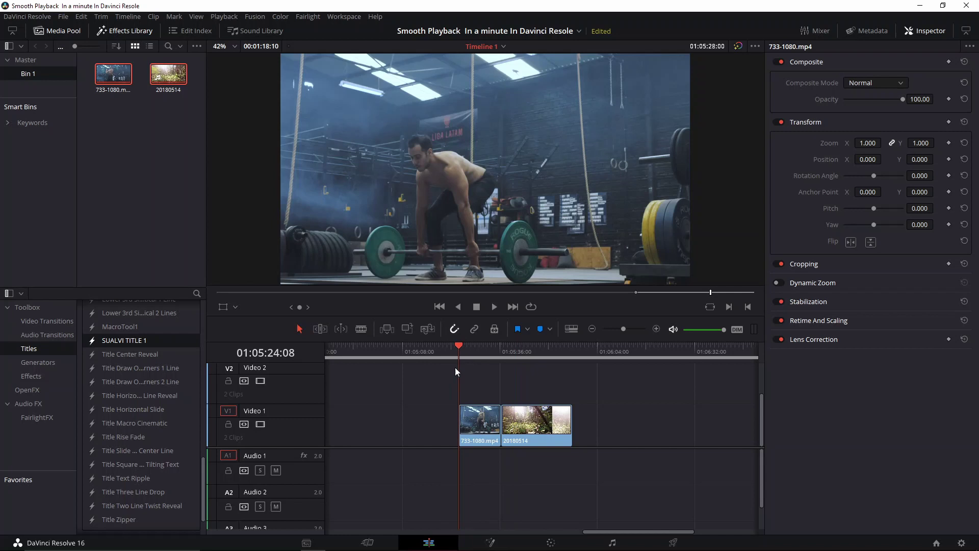
# In Project Settings, set optimized media to DNxHR SQ and background caching to 1 second.
pyautogui.click(64, 17)
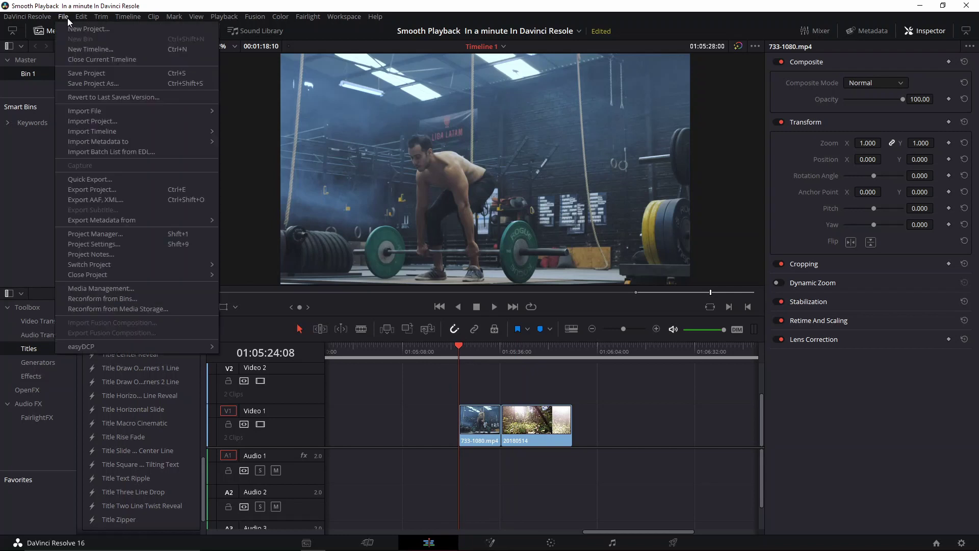
pyautogui.click(111, 245)
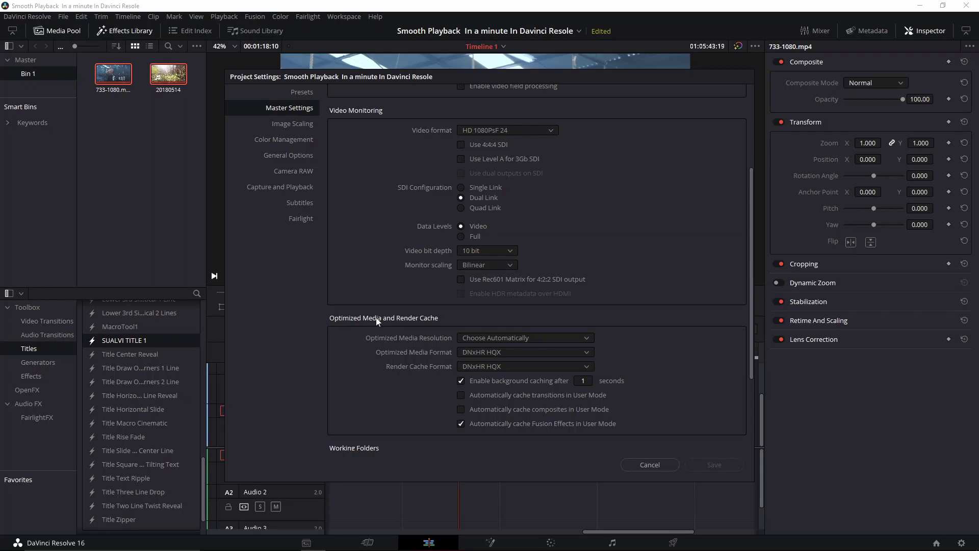
pyautogui.click(499, 352)
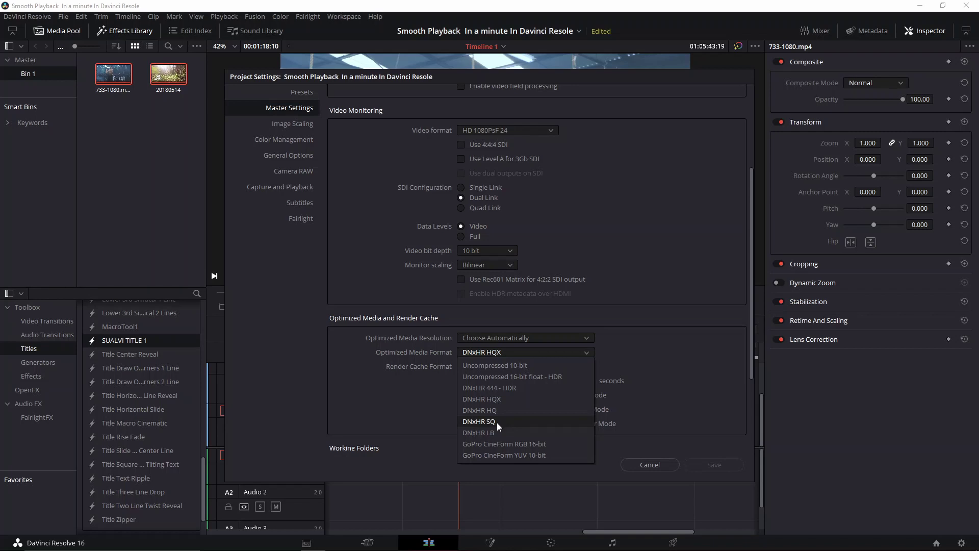
pyautogui.click(539, 420)
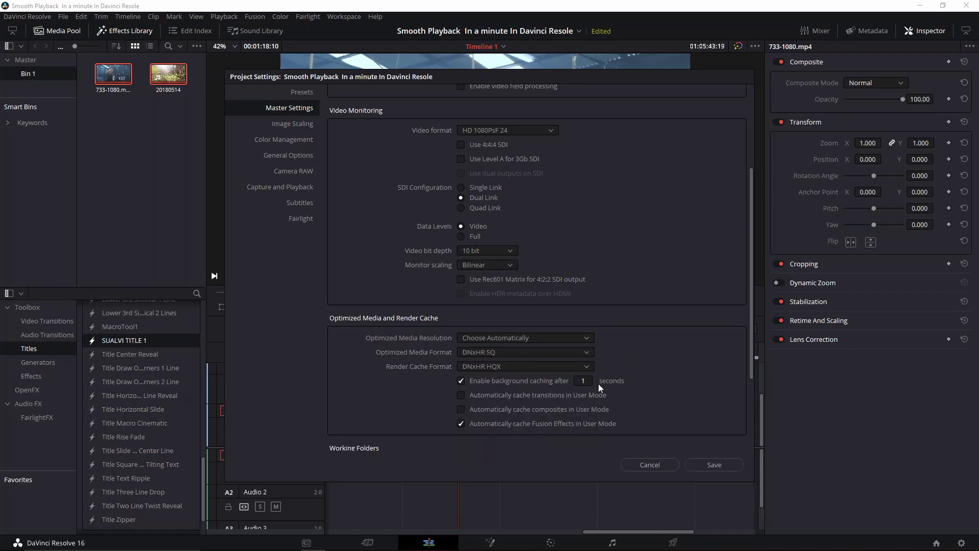
pyautogui.click(584, 380)
# Save the project settings and scrub back to the gym clip's start.
pyautogui.click(704, 464)
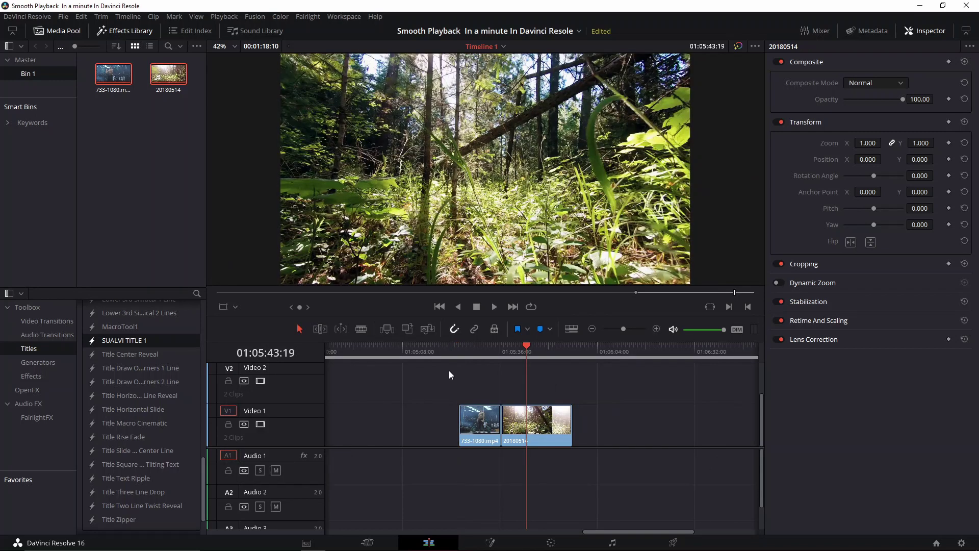
pyautogui.click(472, 353)
pyautogui.moveTo(472, 353); pyautogui.dragTo(462, 351)
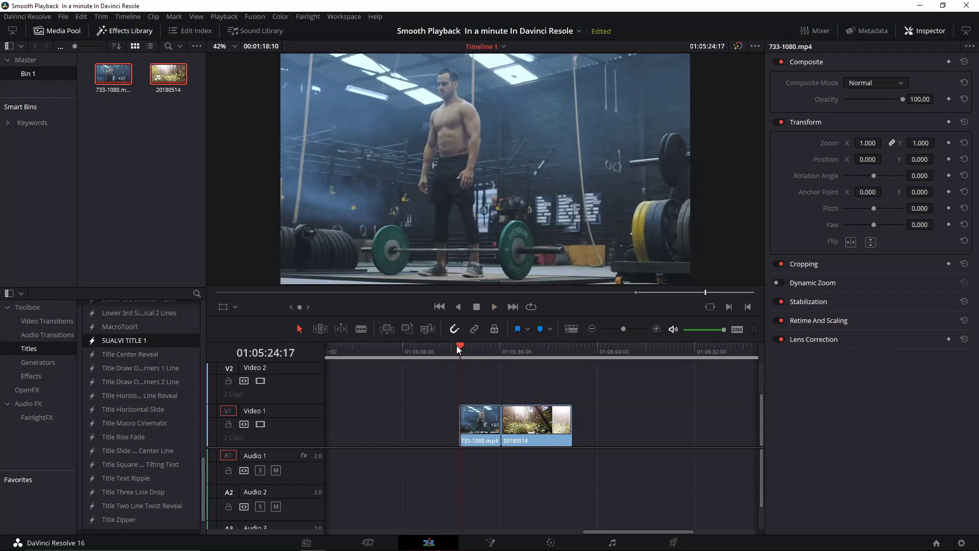
# Browse the Fusion, Playback and Fairlight menus, then close them.
pyautogui.click(247, 15)
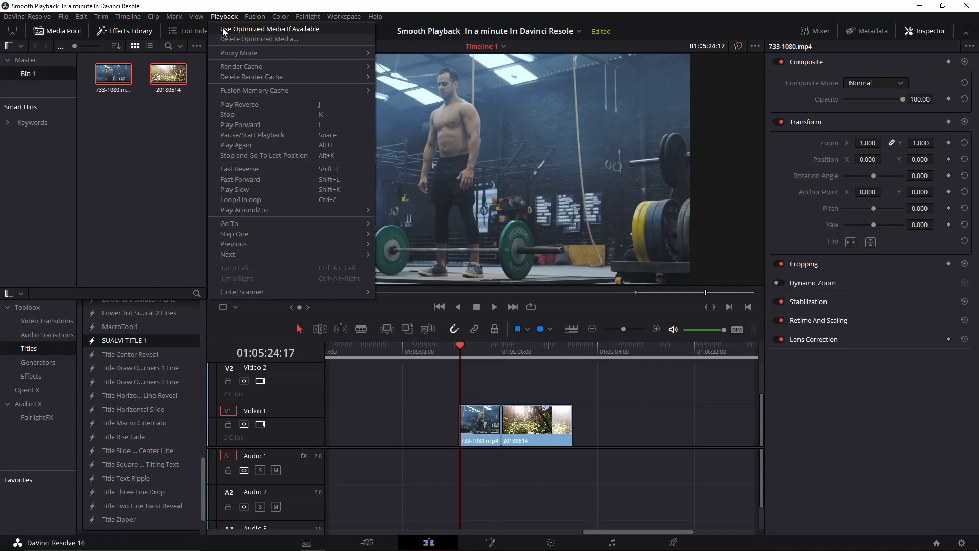
pyautogui.click(222, 28)
pyautogui.click(225, 16)
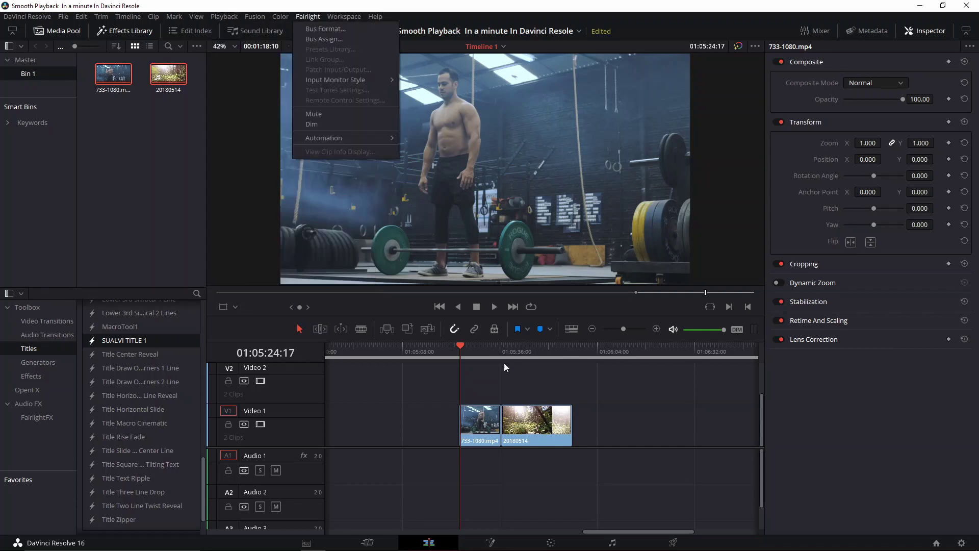
pyautogui.click(476, 411)
# Generate optimized media for 733-1080.mp4 from its timeline clip menu.
pyautogui.rightClick(489, 417)
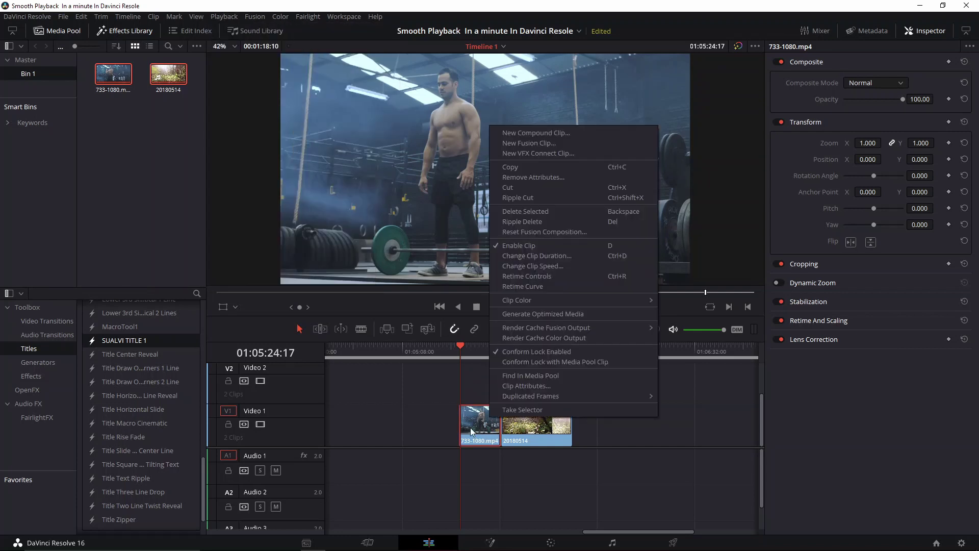
pyautogui.moveTo(545, 327)
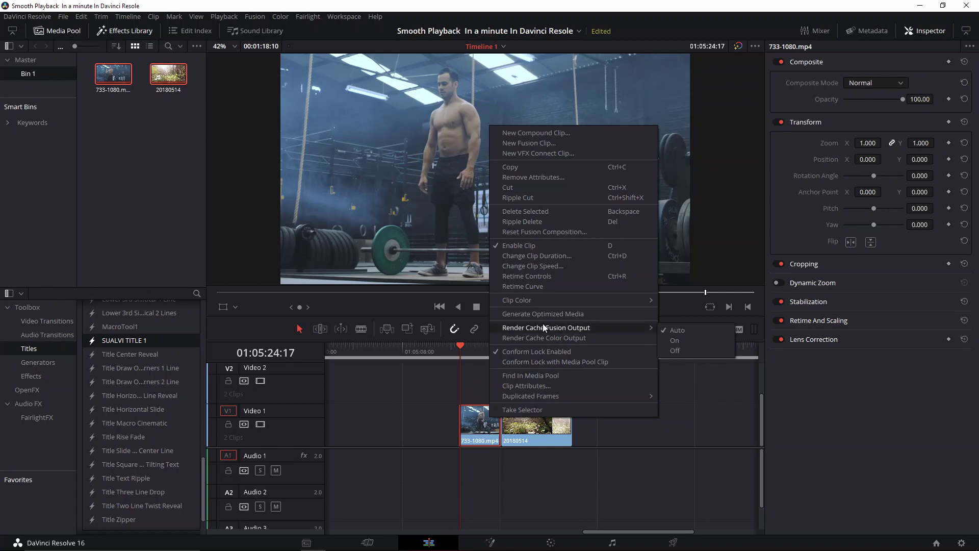
pyautogui.click(531, 315)
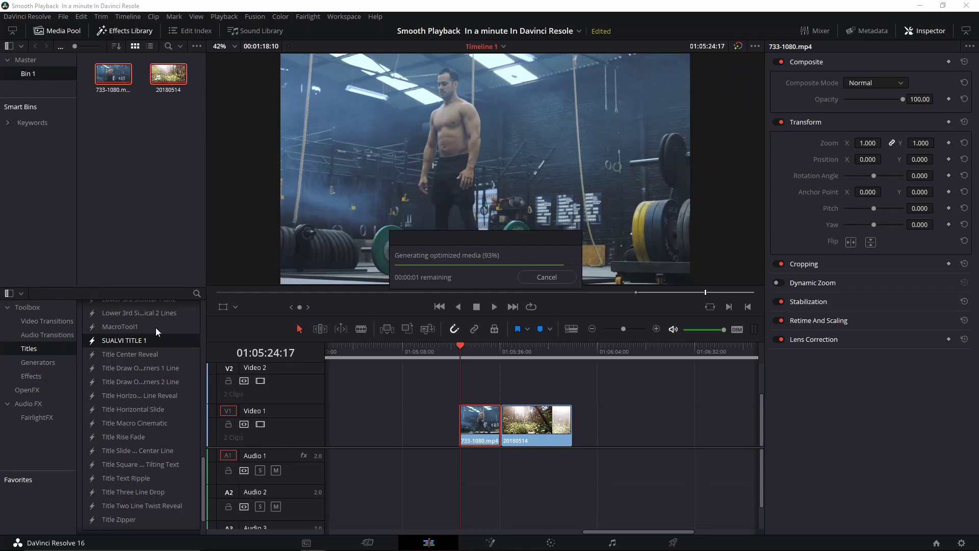
# Place SUALVI TITLE 1 on Video 2 above the gym clip and preview its playback.
pyautogui.moveTo(131, 344); pyautogui.dragTo(489, 394)
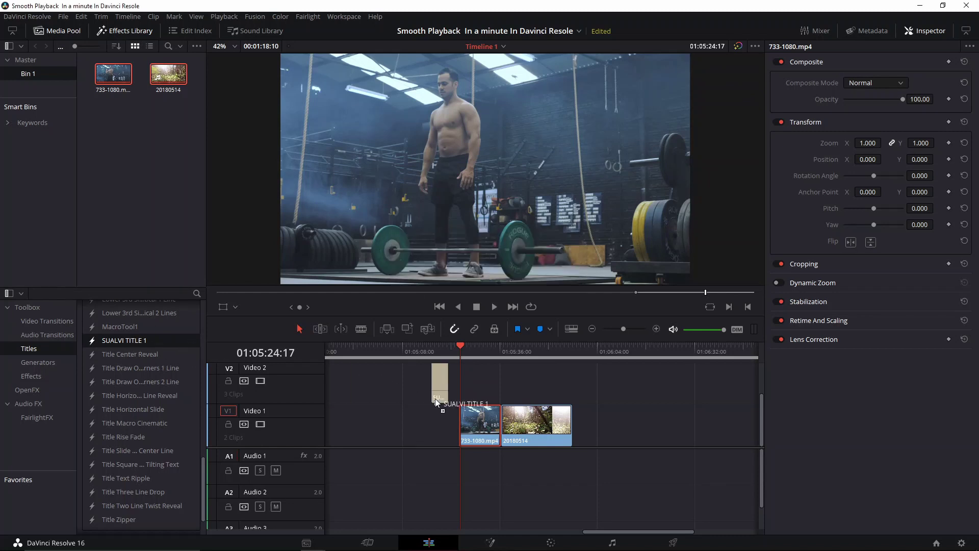
pyautogui.press('space')
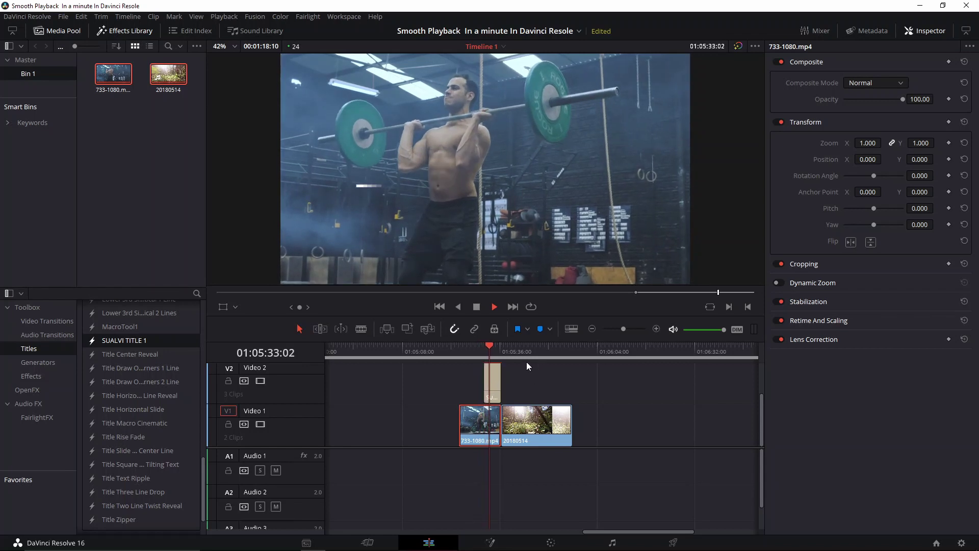
pyautogui.press('space')
# Inspect the title clip's cross-dissolve and clip context options.
pyautogui.click(489, 383)
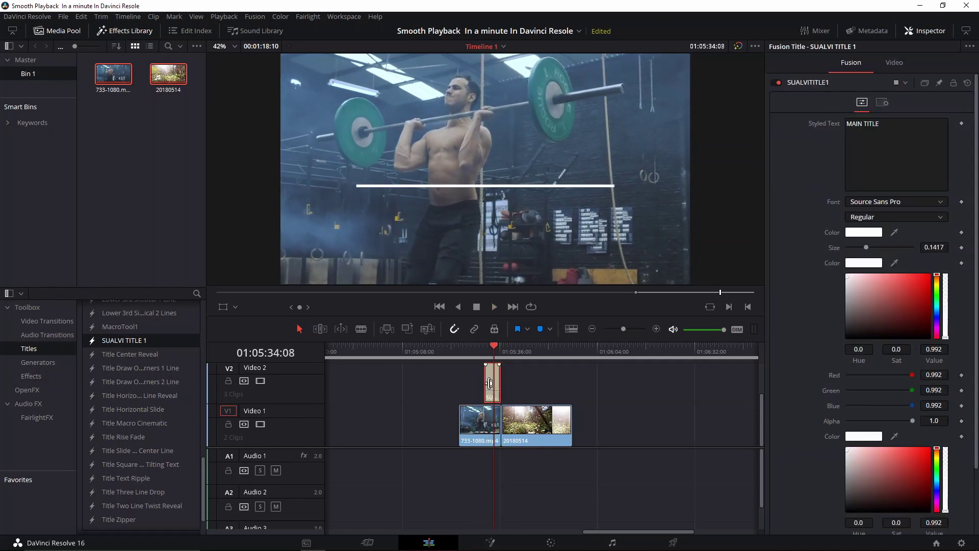
pyautogui.rightClick(491, 383)
pyautogui.click(492, 379)
pyautogui.rightClick(492, 381)
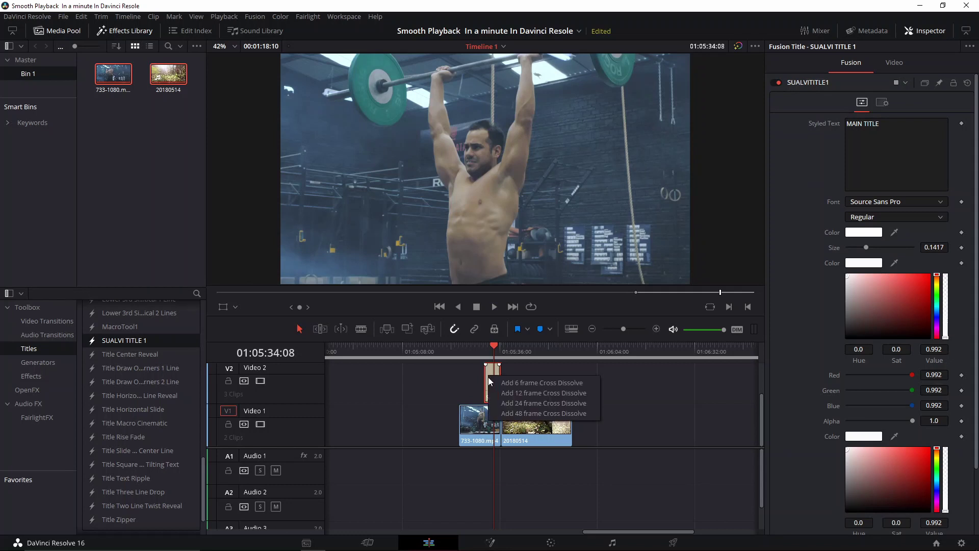
pyautogui.click(493, 381)
pyautogui.press('Up')
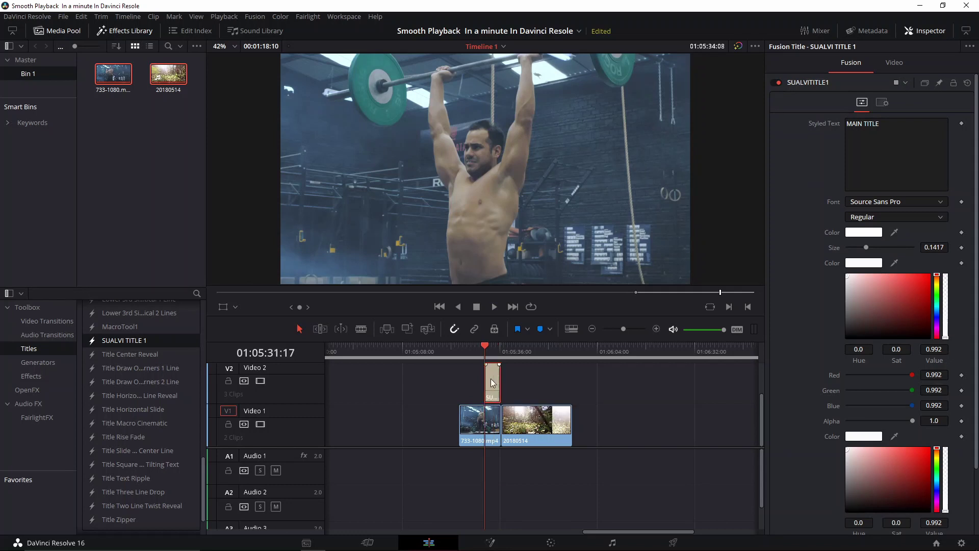
pyautogui.rightClick(492, 381)
pyautogui.click(494, 380)
pyautogui.rightClick(495, 375)
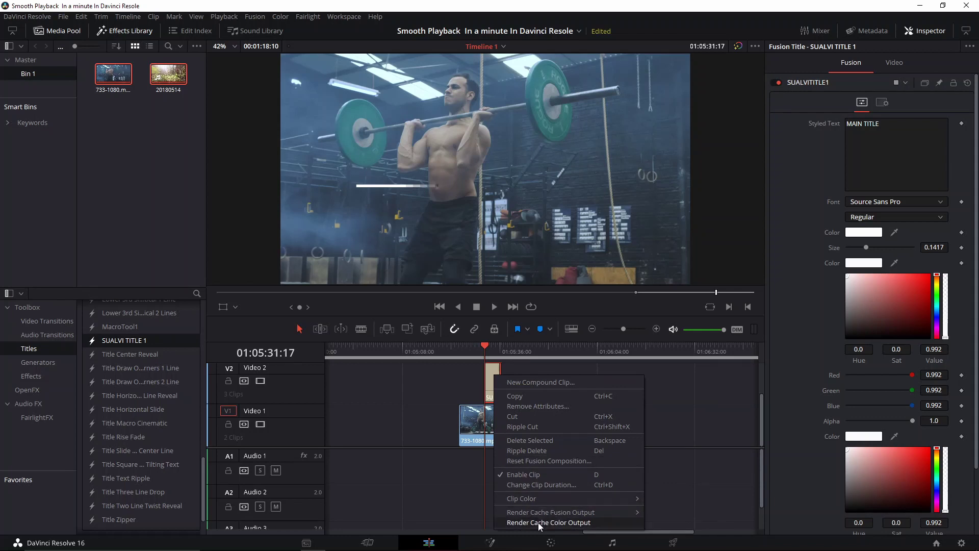
pyautogui.click(478, 425)
# Check the gym clip's render cache options, then reselect the title clip.
pyautogui.click(474, 424)
pyautogui.rightClick(474, 424)
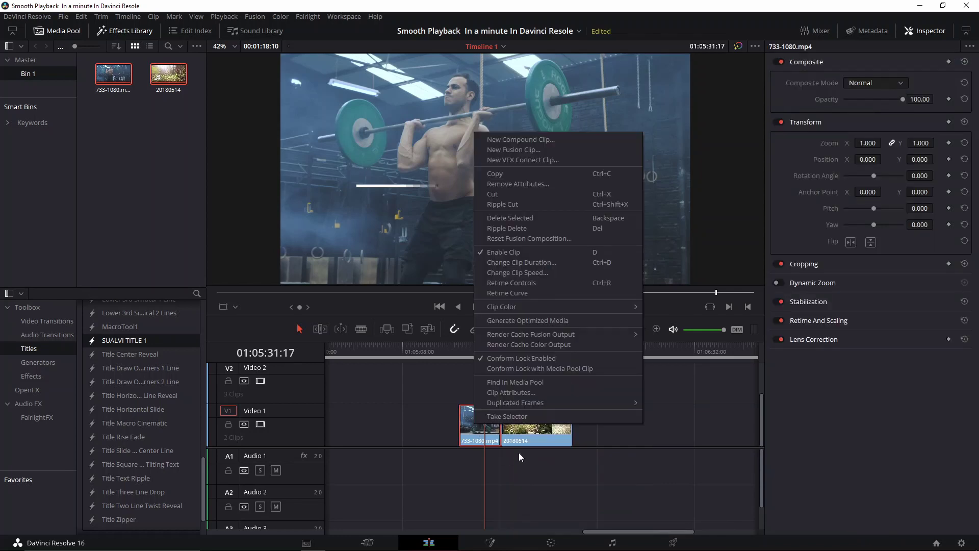
pyautogui.click(387, 426)
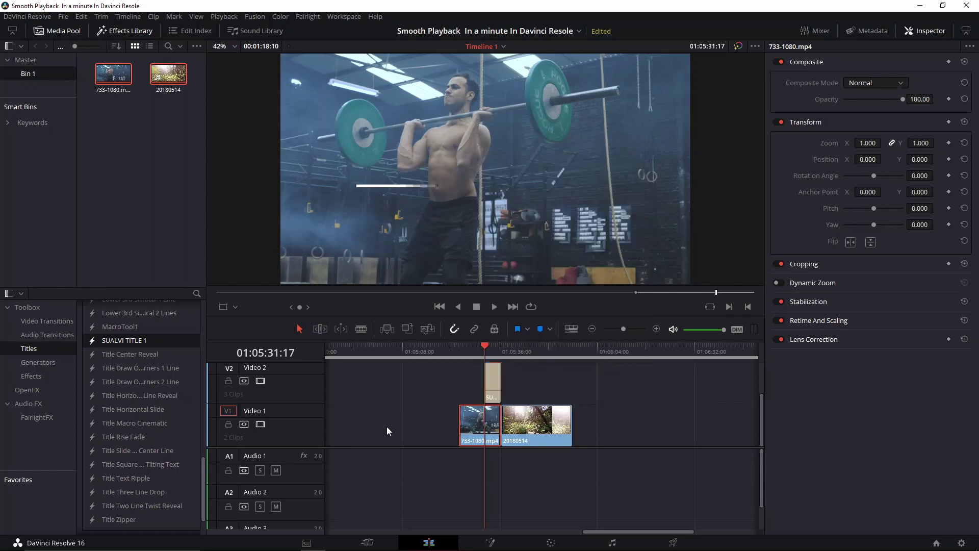
pyautogui.click(493, 379)
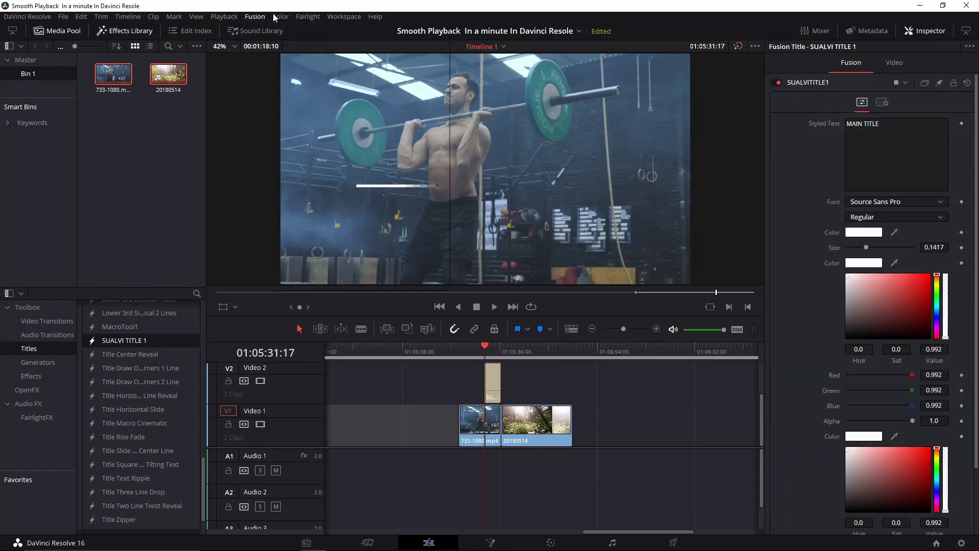
# Review the Playback menu, scrub back to the gym clip's start, and reach Proxy Mode.
pyautogui.click(254, 18)
pyautogui.moveTo(224, 17)
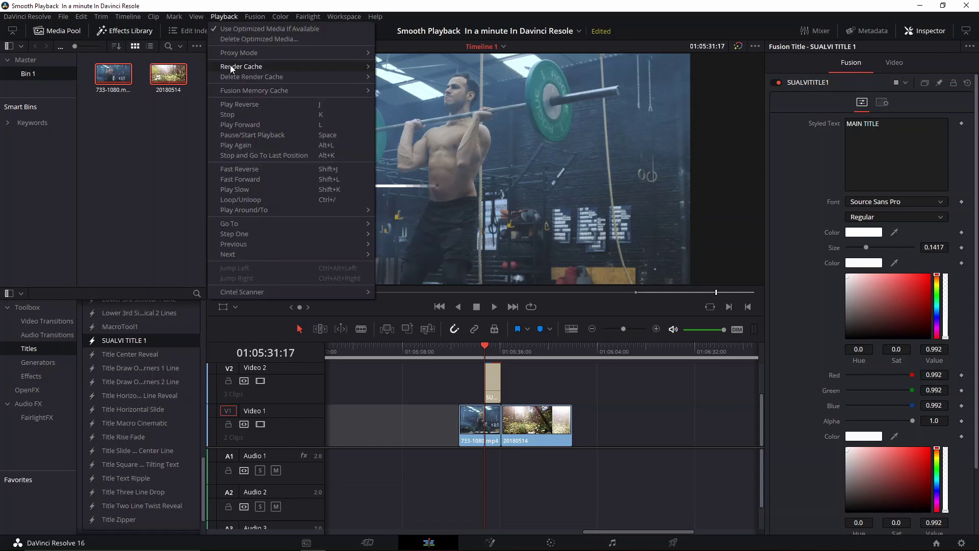
pyautogui.moveTo(242, 66)
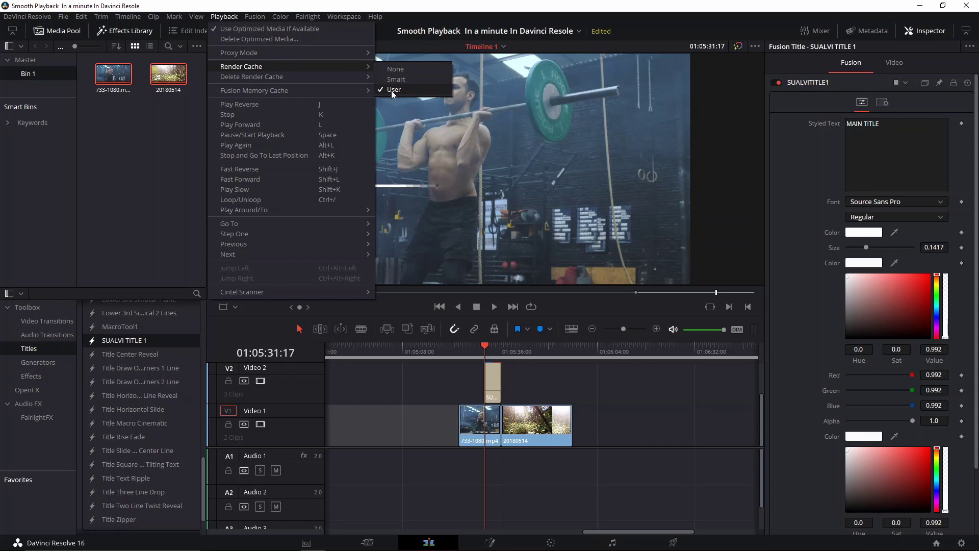
pyautogui.click(497, 347)
pyautogui.moveTo(486, 351); pyautogui.dragTo(468, 348)
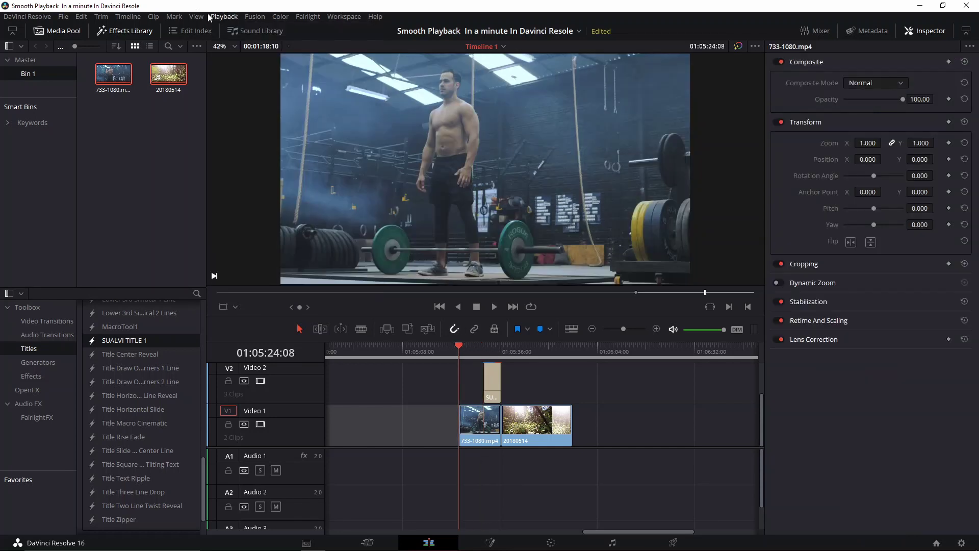
pyautogui.click(207, 13)
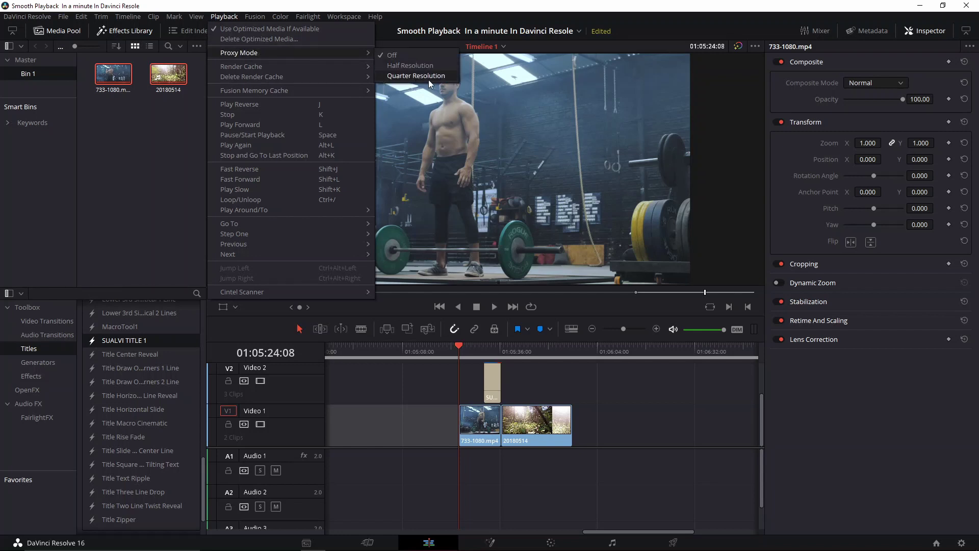
# Close the Proxy Mode choices and jump the playhead toward the deadlift setup at 01:05:27:13.
pyautogui.click(644, 439)
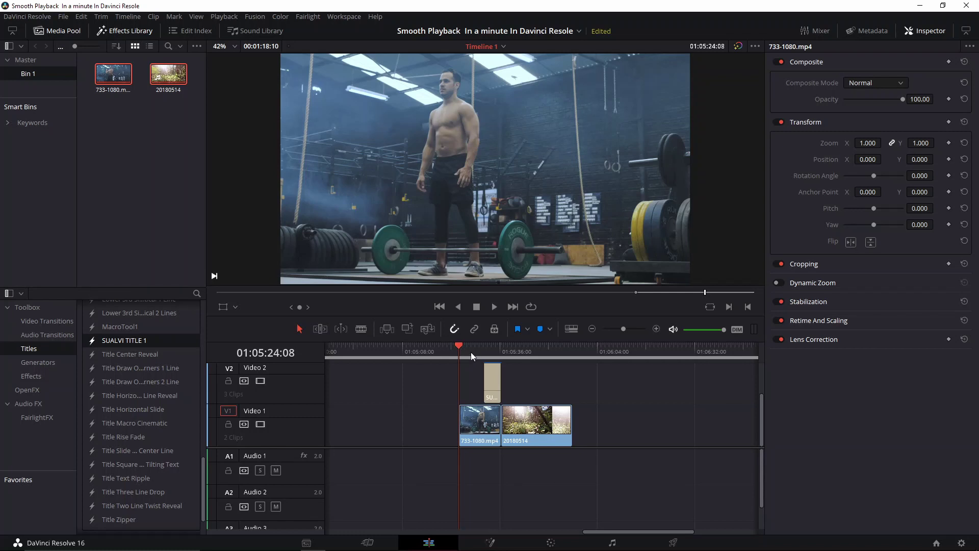
pyautogui.click(471, 352)
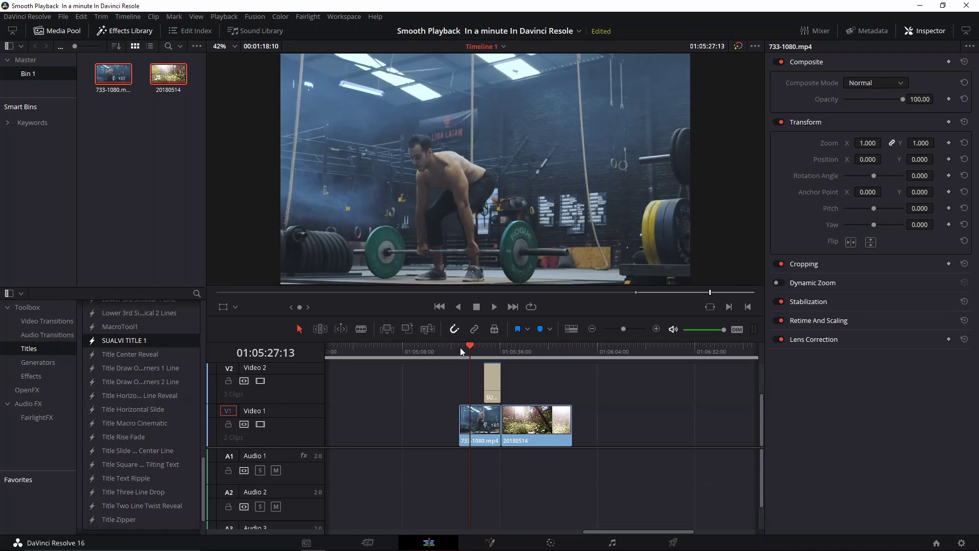